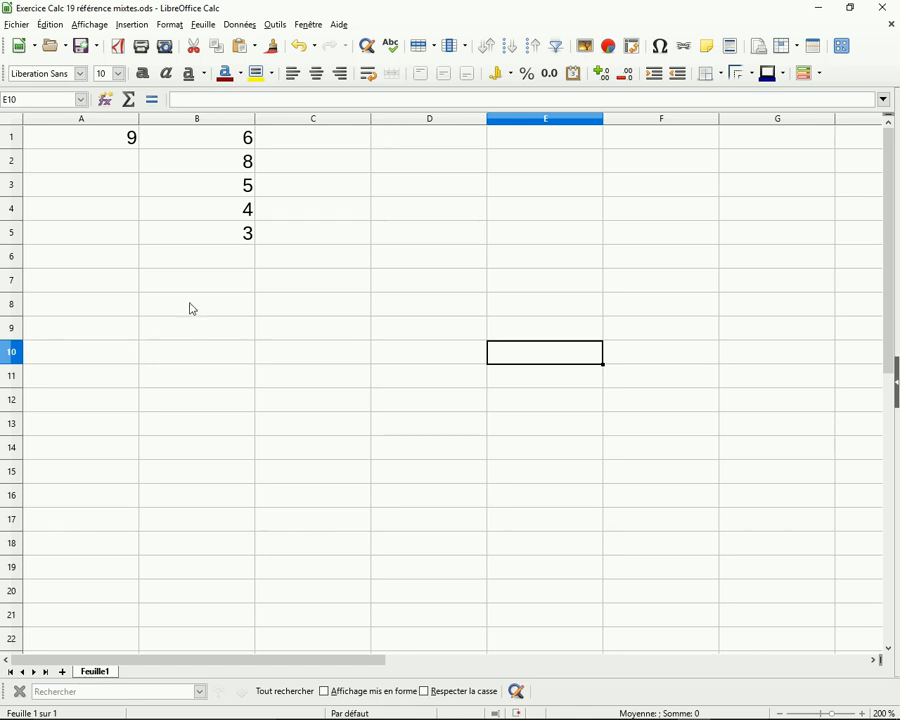
Step: Write the reference A2 in cell A2 and turn it into the absolute reference $A$2
{"action": "left_click", "coordinate": [84, 170]}
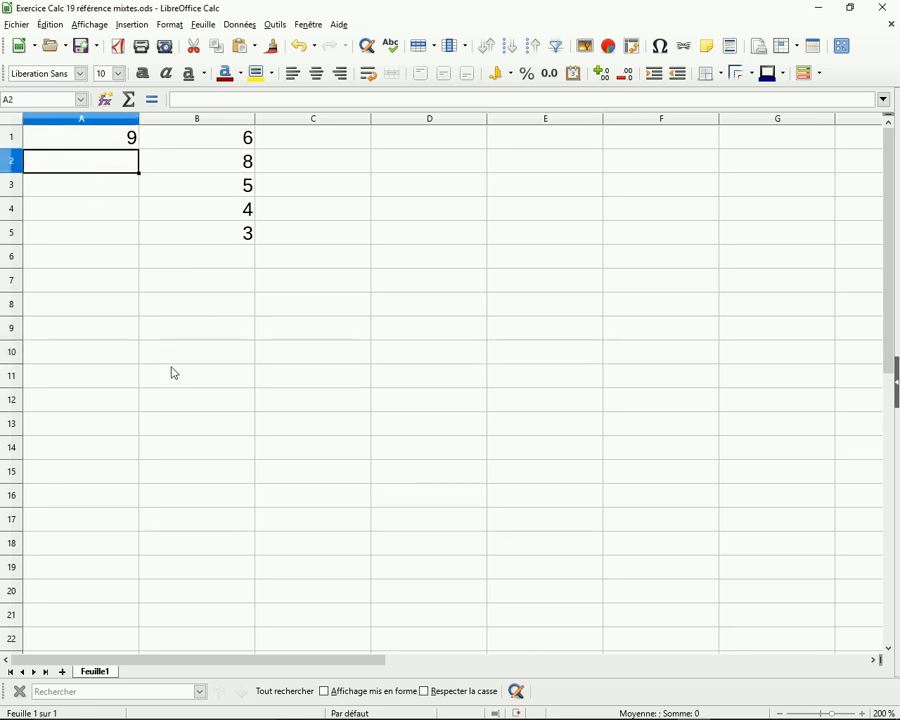
{"action": "type", "text": "A2"}
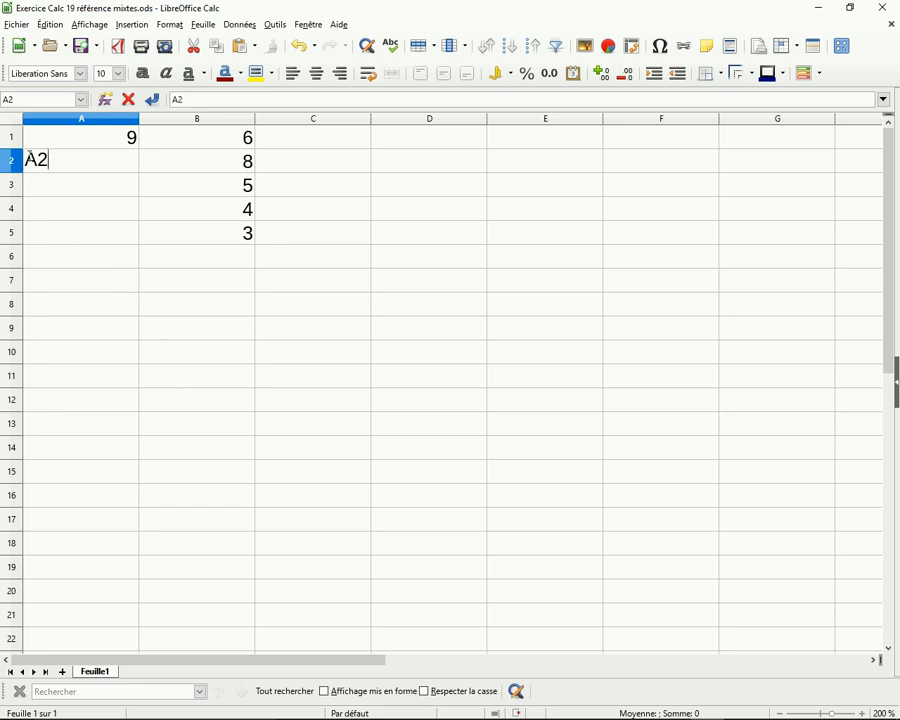
{"action": "left_click", "coordinate": [29, 158]}
{"action": "type", "text": "$"}
{"action": "left_click", "coordinate": [50, 157]}
{"action": "type", "text": "$"}
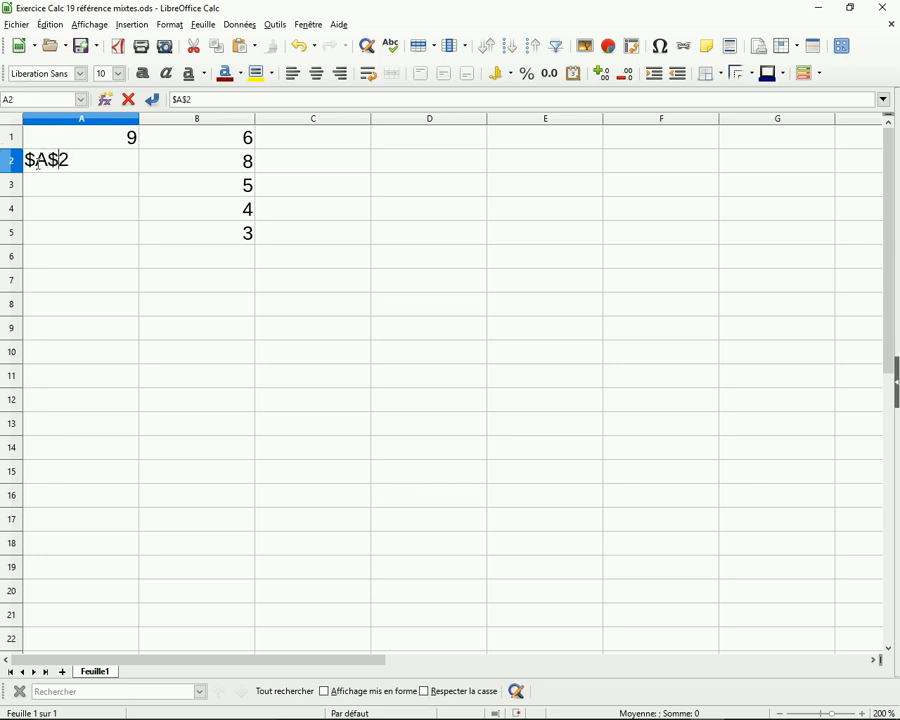
Step: Change the reference in cell A2 to the mixed form A$2 and discard the entry
{"action": "key", "text": "BackSpace"}
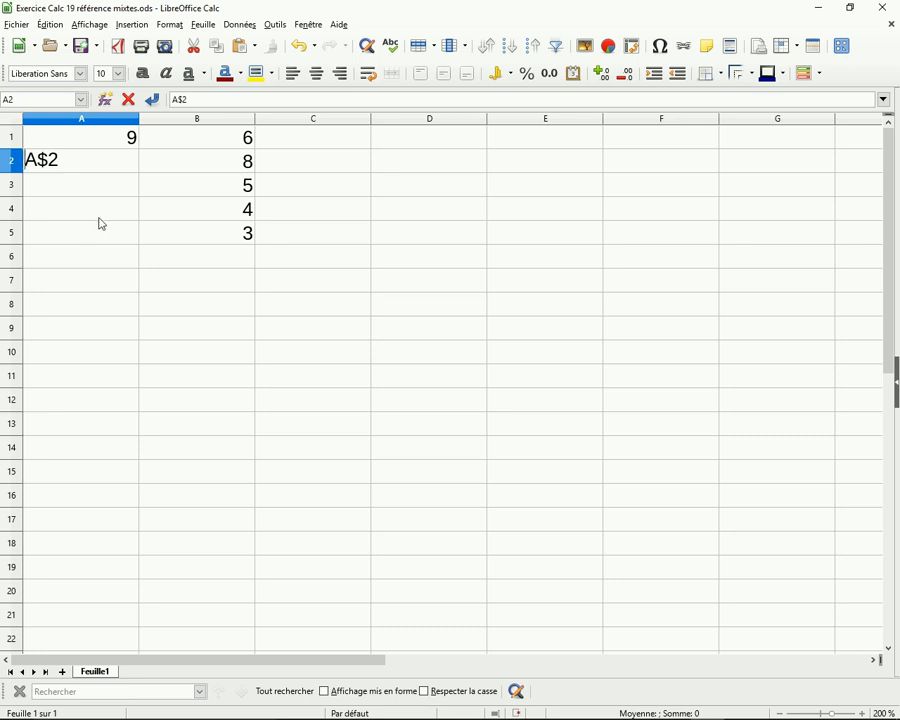
{"action": "left_click", "coordinate": [63, 163]}
{"action": "key", "text": "Escape"}
Step: Write the reference A9 in cell A9, cycle it through its absolute and mixed forms, and erase it
{"action": "left_click", "coordinate": [88, 335]}
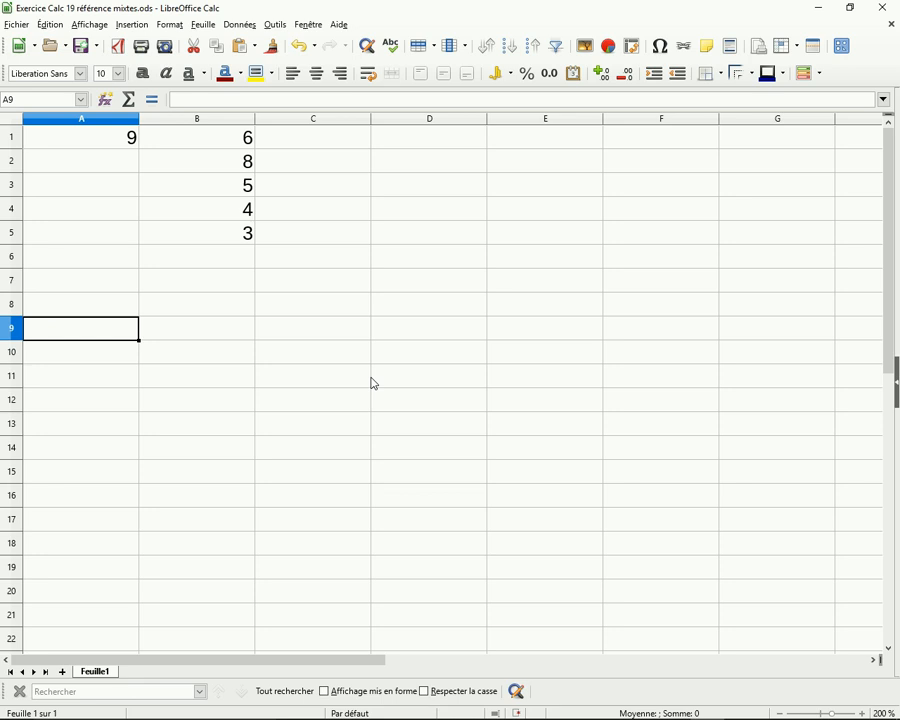
{"action": "type", "text": "A9"}
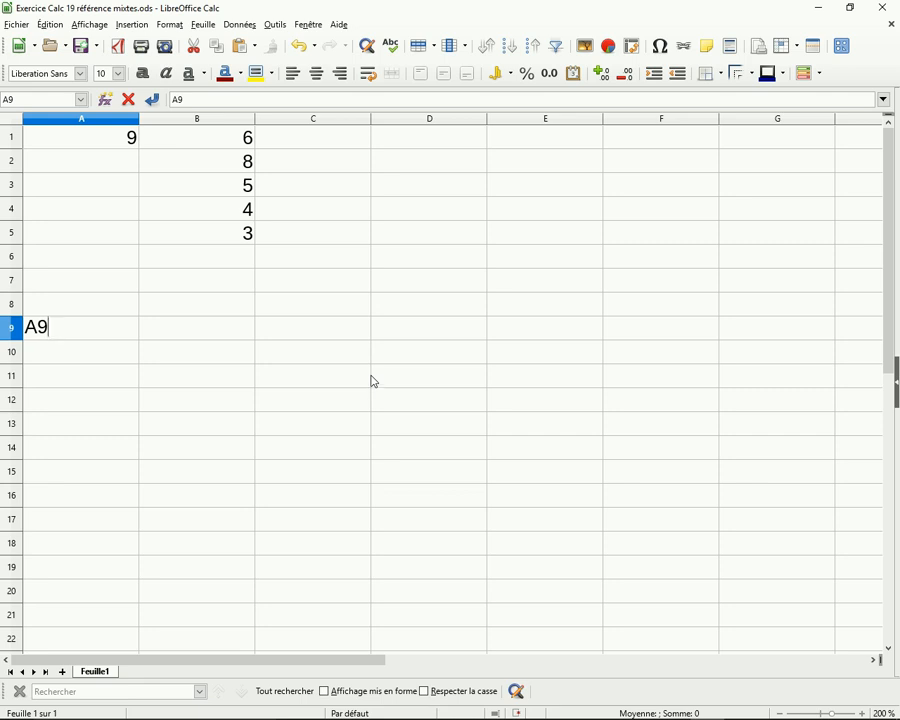
{"action": "key", "text": "F4"}
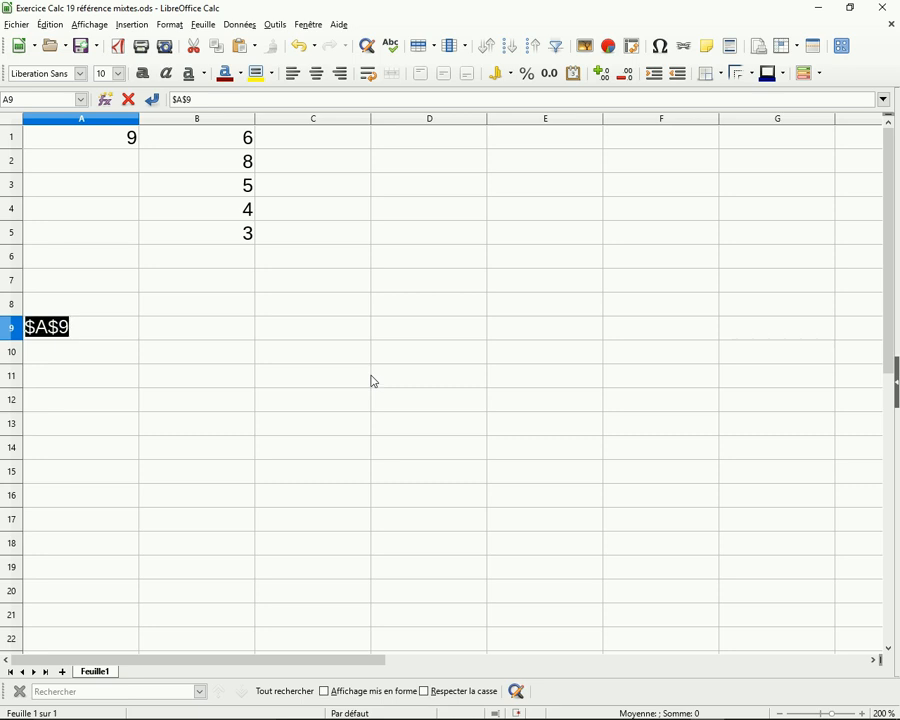
{"action": "key", "text": "F4"}
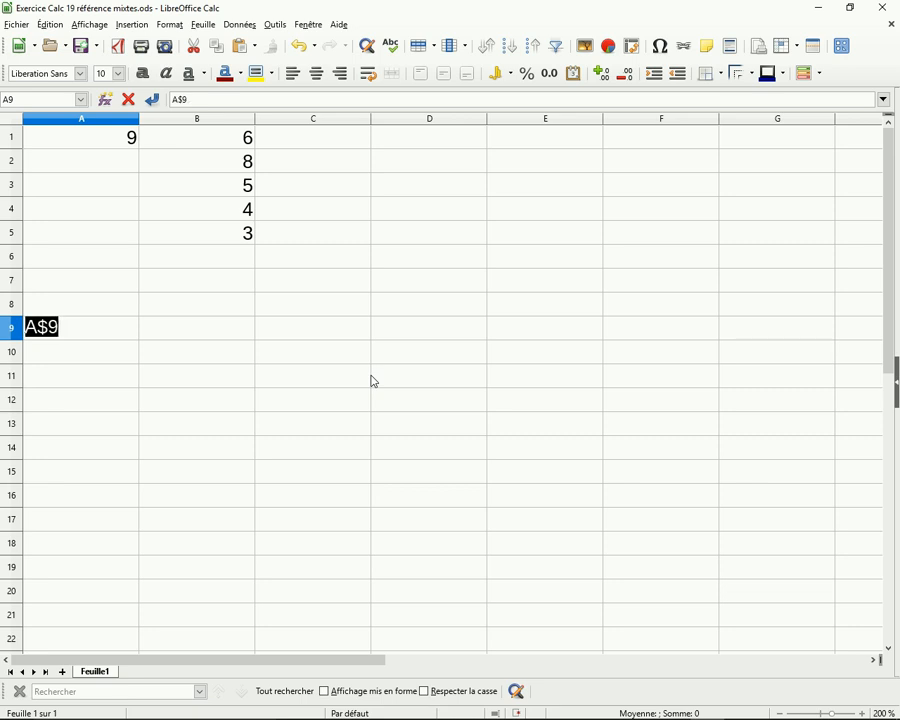
{"action": "key", "text": "F4"}
{"action": "key", "text": "F4"}
{"action": "key", "text": "BackSpace"}
{"action": "key", "text": "BackSpace"}
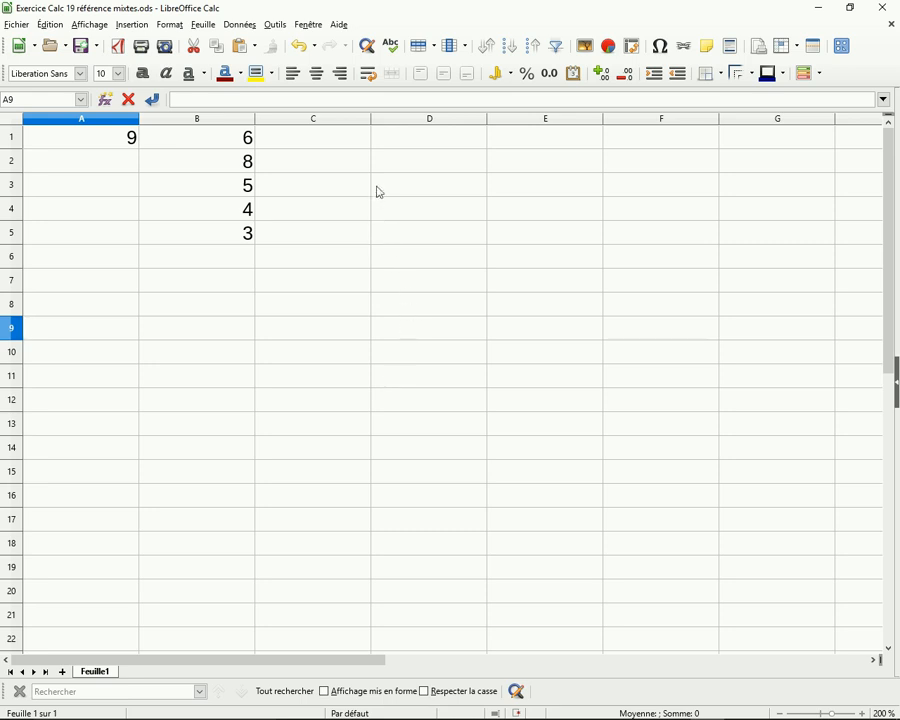
Step: Enter the formula =A$1+B1 in cell D1, using a mixed reference that fixes the row of A1
{"action": "left_click", "coordinate": [384, 147]}
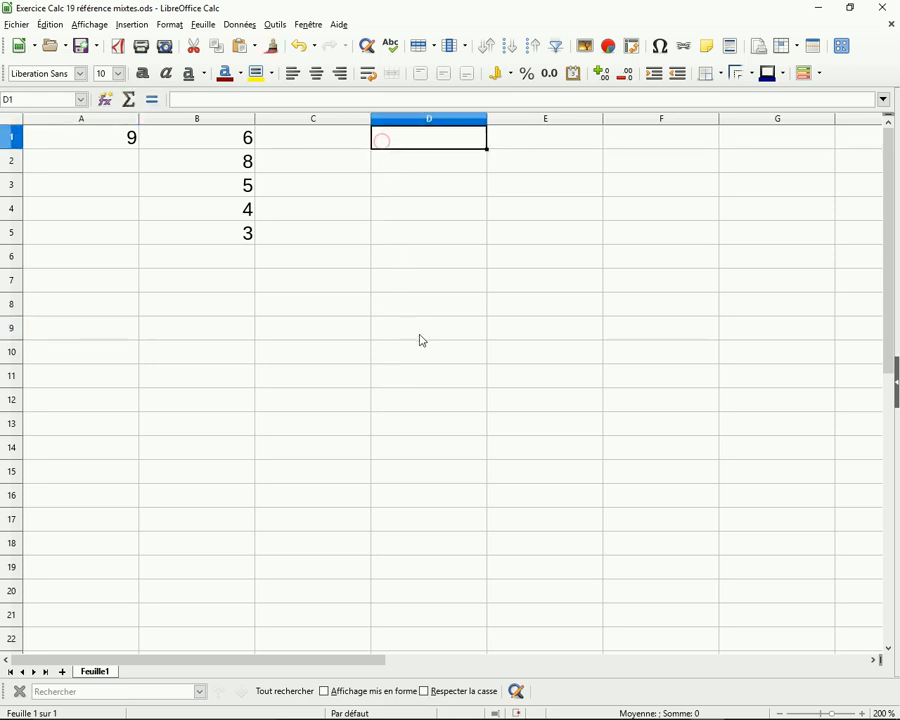
{"action": "type", "text": "="}
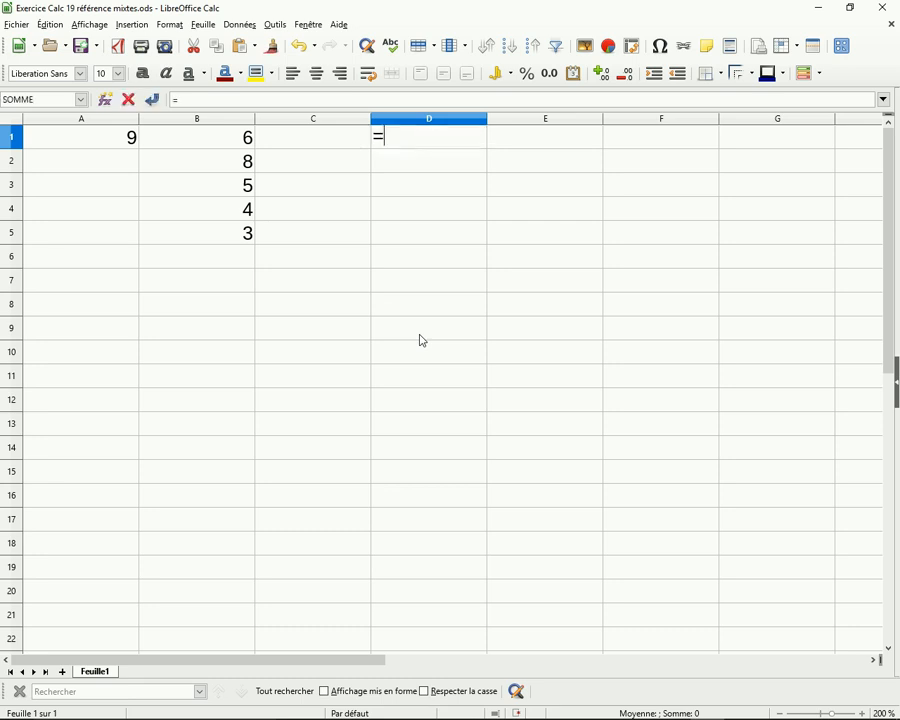
{"action": "left_click", "coordinate": [120, 143]}
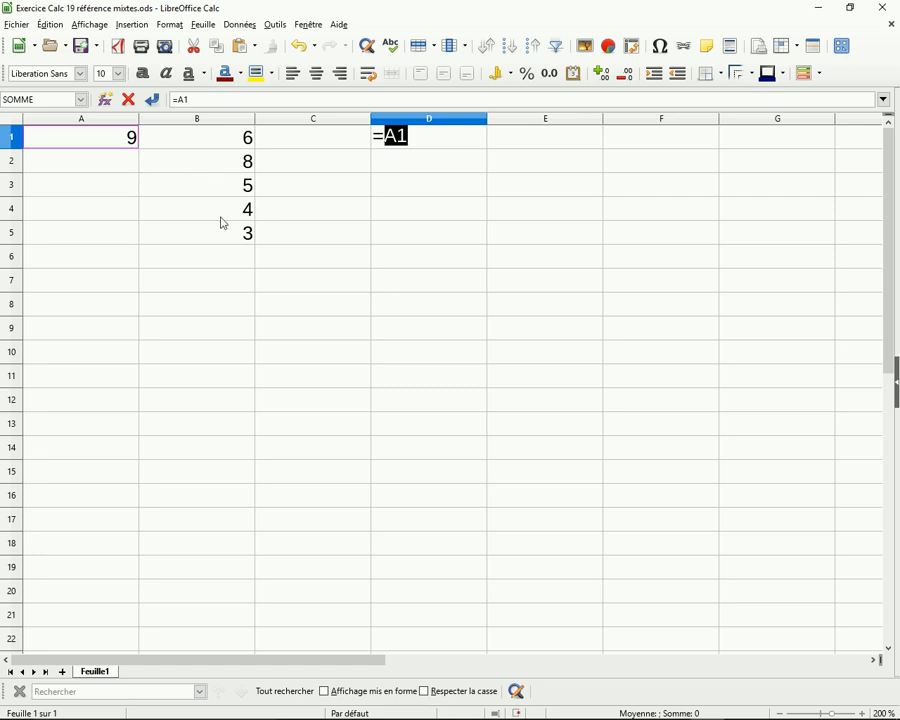
{"action": "key", "text": "F4"}
{"action": "key", "text": "F4"}
{"action": "type", "text": "+"}
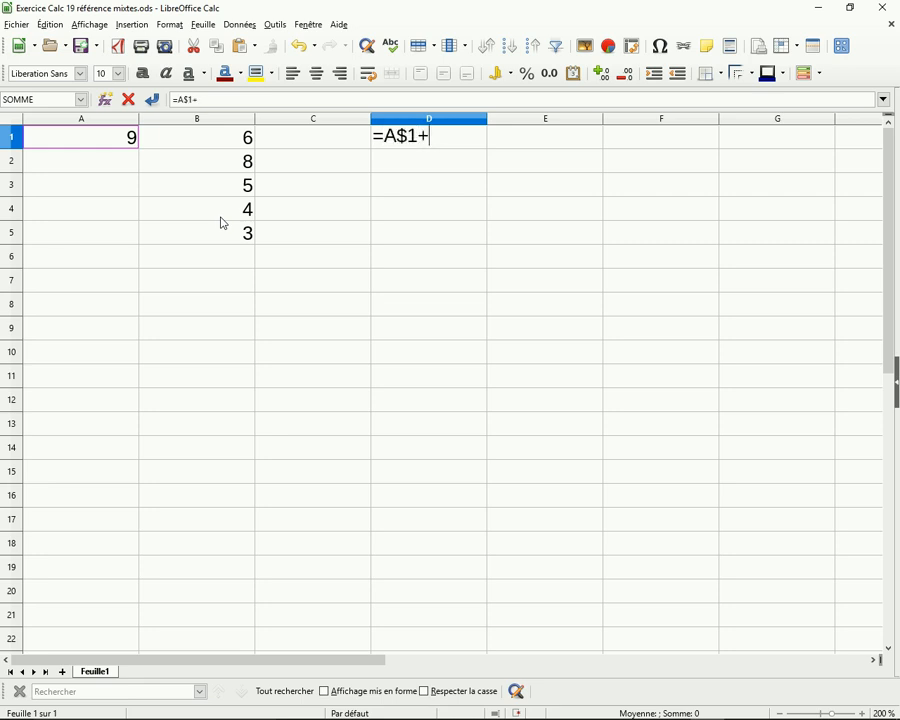
{"action": "left_click", "coordinate": [187, 143]}
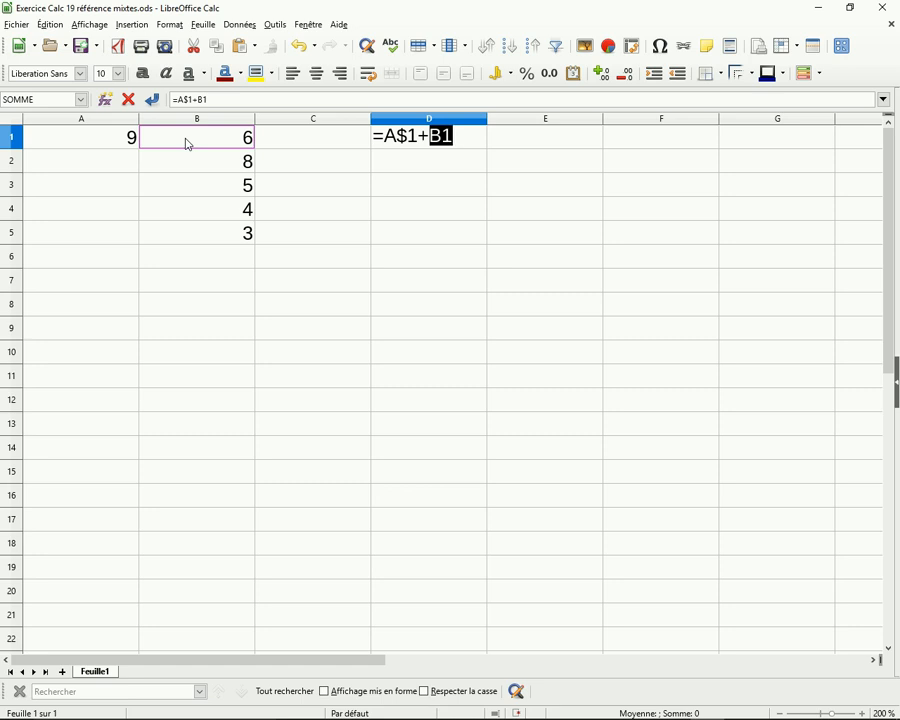
{"action": "key", "text": "Return"}
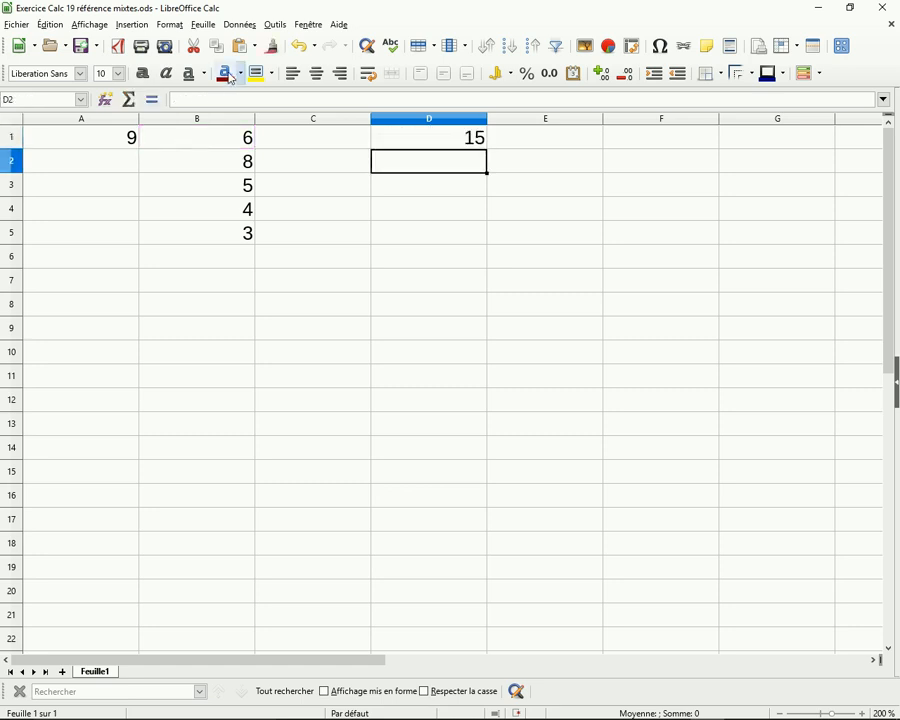
Step: Fill the formula in D1 down to D5 and check the copied formulas in D2 to D5
{"action": "left_click", "coordinate": [393, 148]}
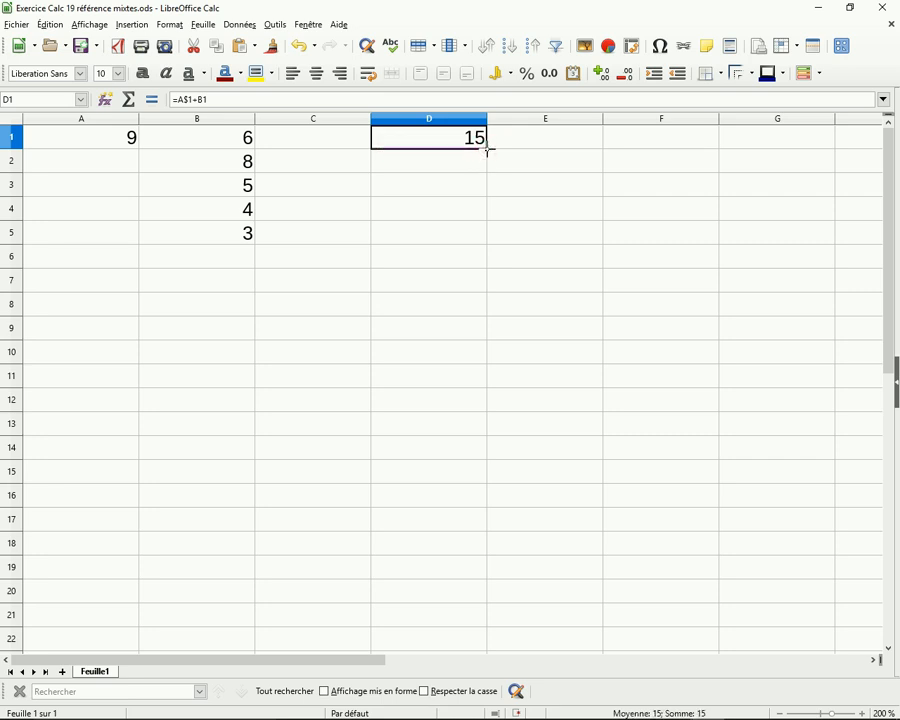
{"action": "left_click_drag", "start_coordinate": [487, 150], "coordinate": [484, 242]}
{"action": "left_click", "coordinate": [505, 303]}
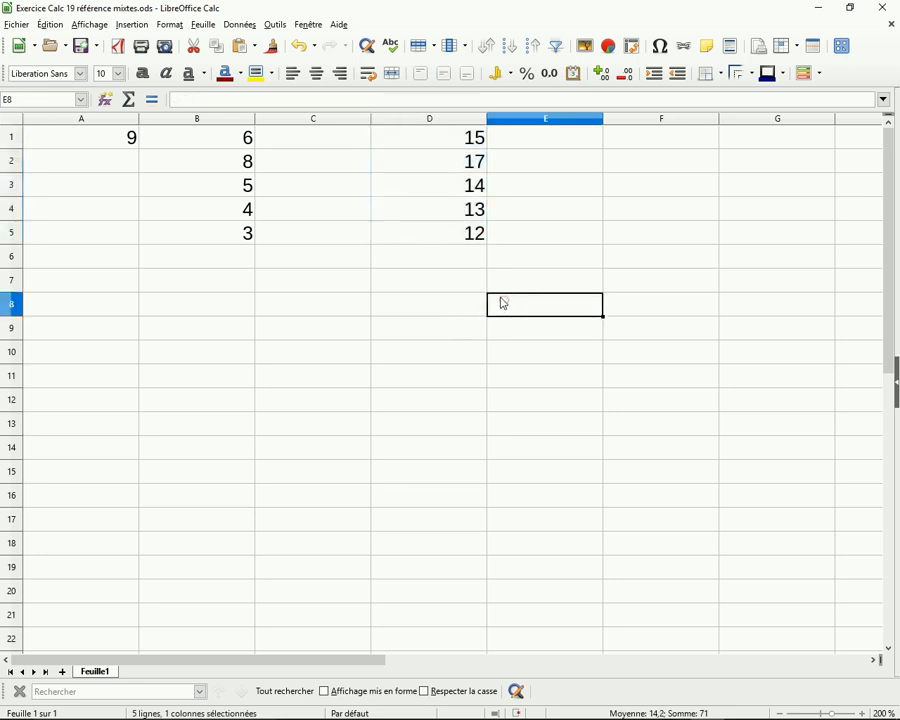
{"action": "left_click", "coordinate": [467, 170]}
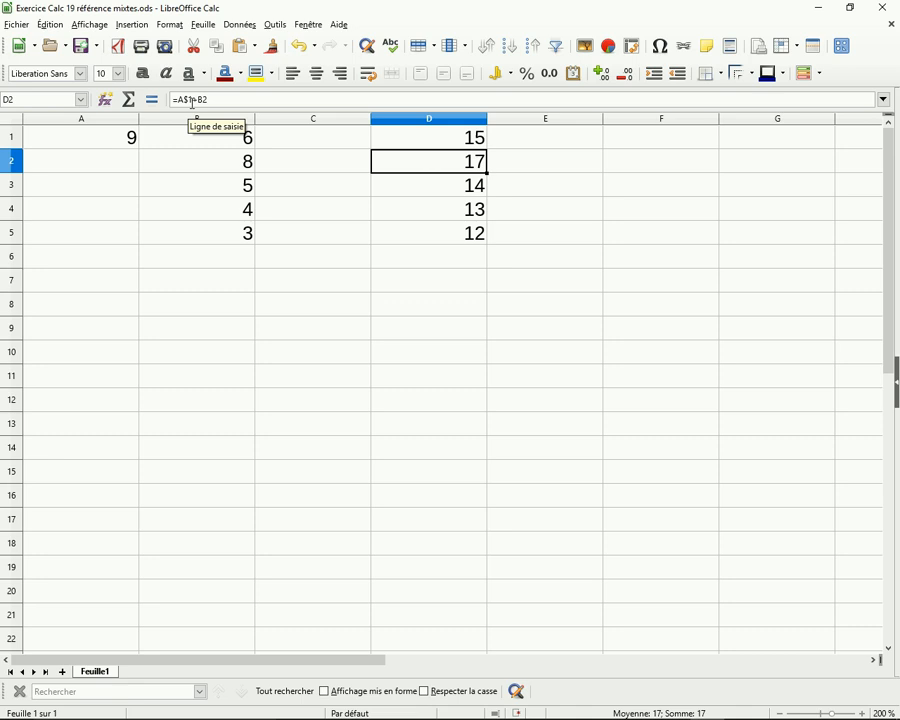
{"action": "left_click", "coordinate": [452, 193]}
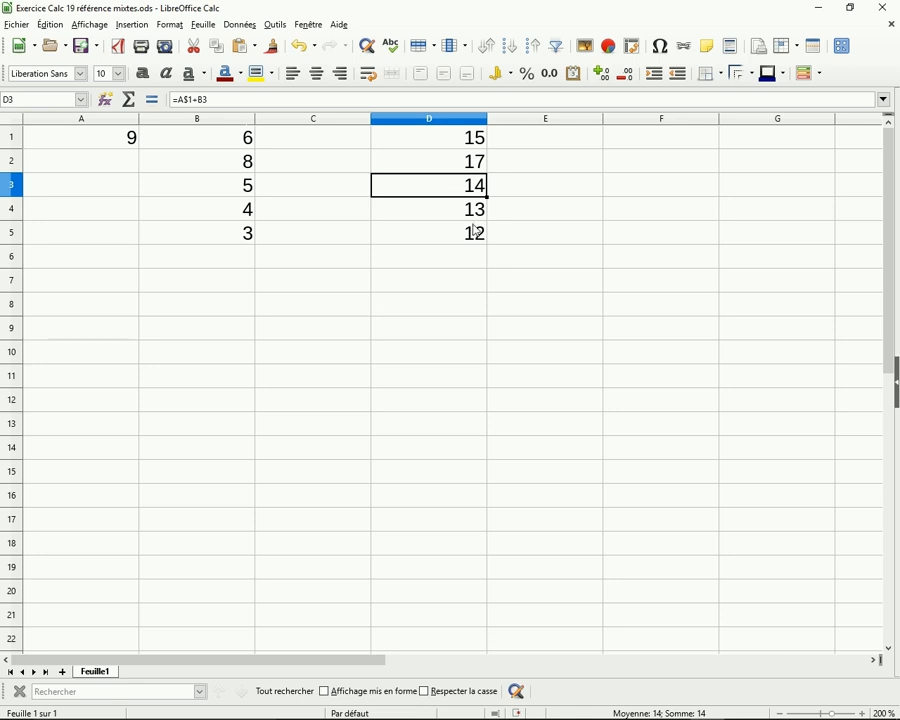
{"action": "left_click", "coordinate": [471, 209]}
{"action": "left_click", "coordinate": [477, 240]}
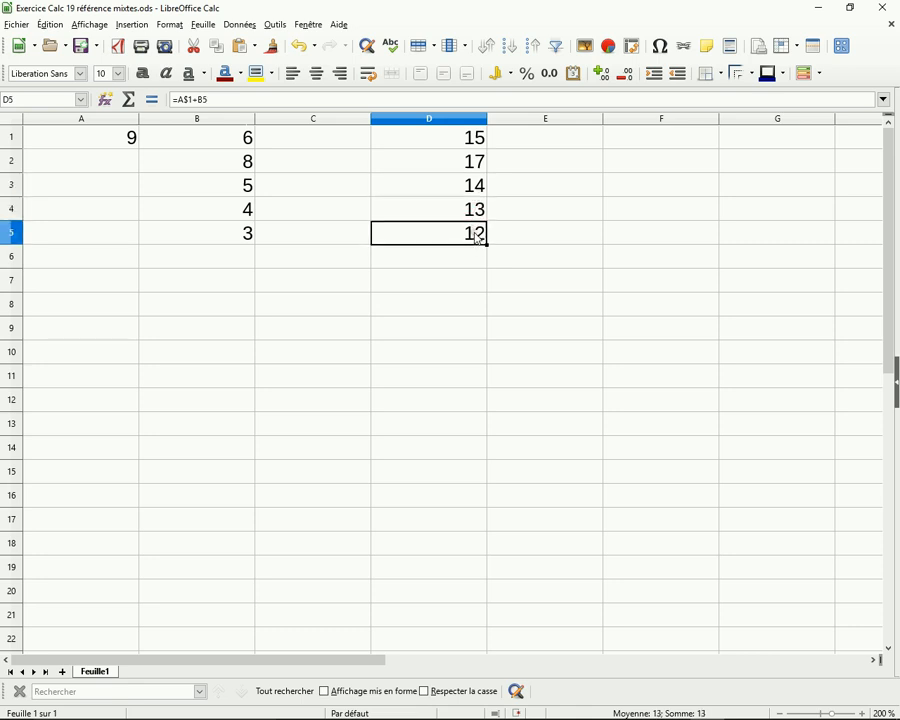
Step: Enter the formula =$A1+B1 in cell F1, using a mixed reference that fixes the column of A1
{"action": "left_click", "coordinate": [661, 143]}
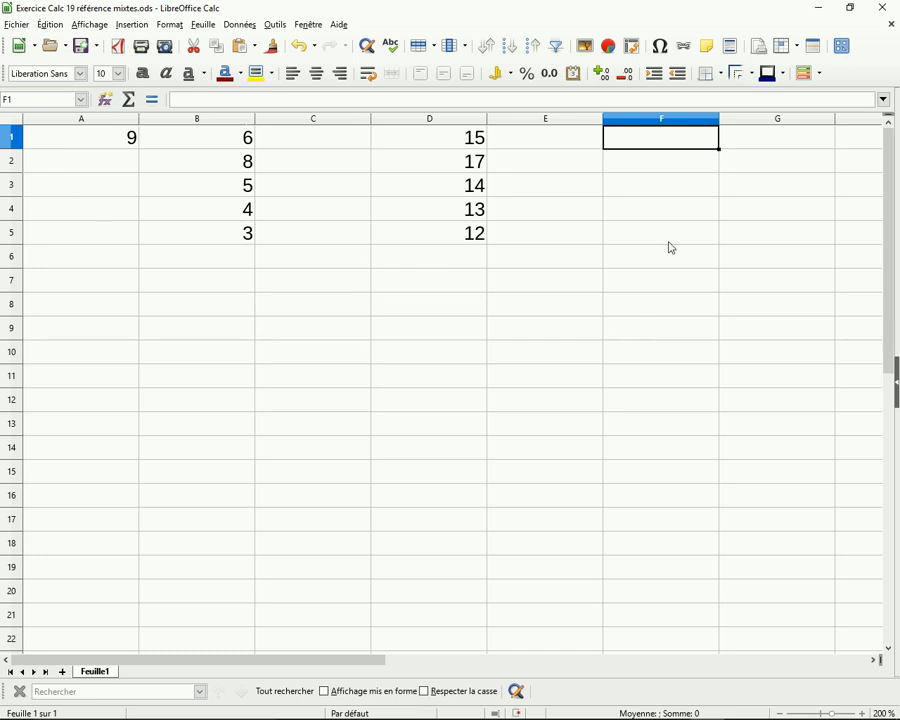
{"action": "type", "text": "="}
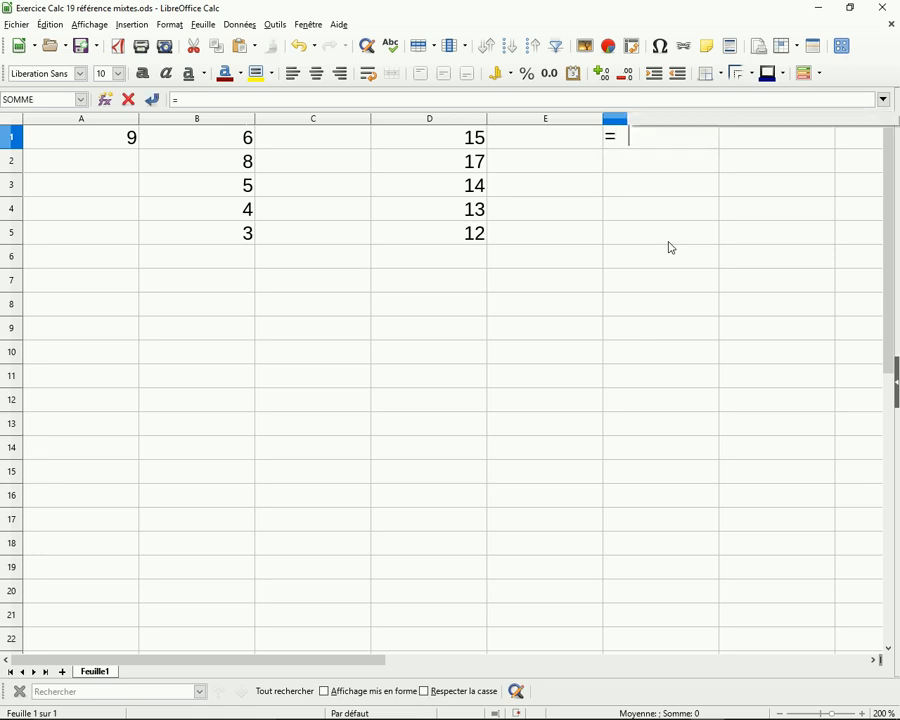
{"action": "type", "text": "A1"}
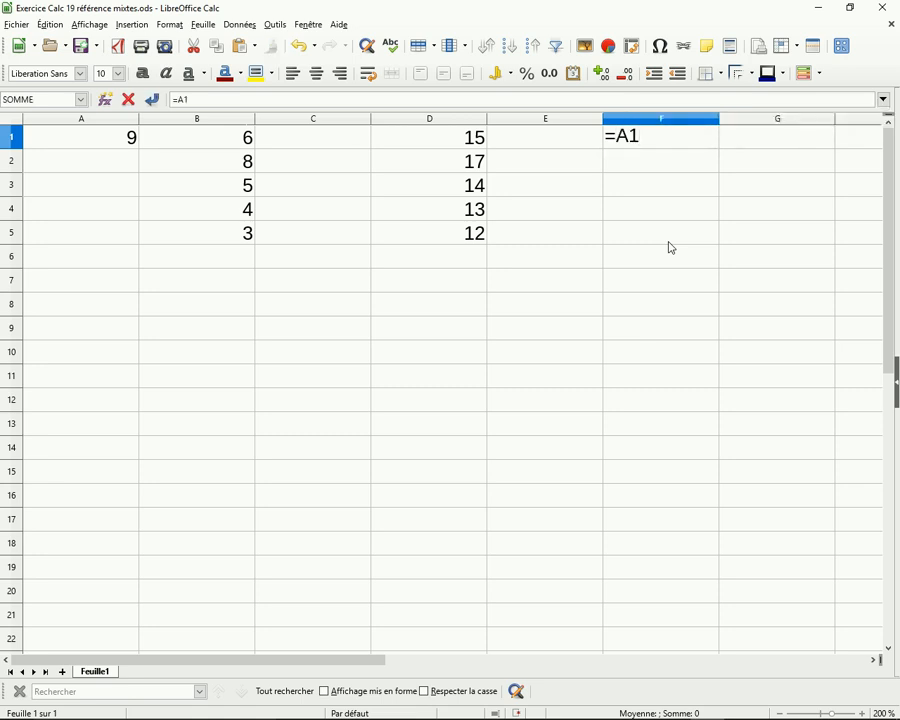
{"action": "key", "text": "F4"}
{"action": "key", "text": "F4"}
{"action": "key", "text": "F4"}
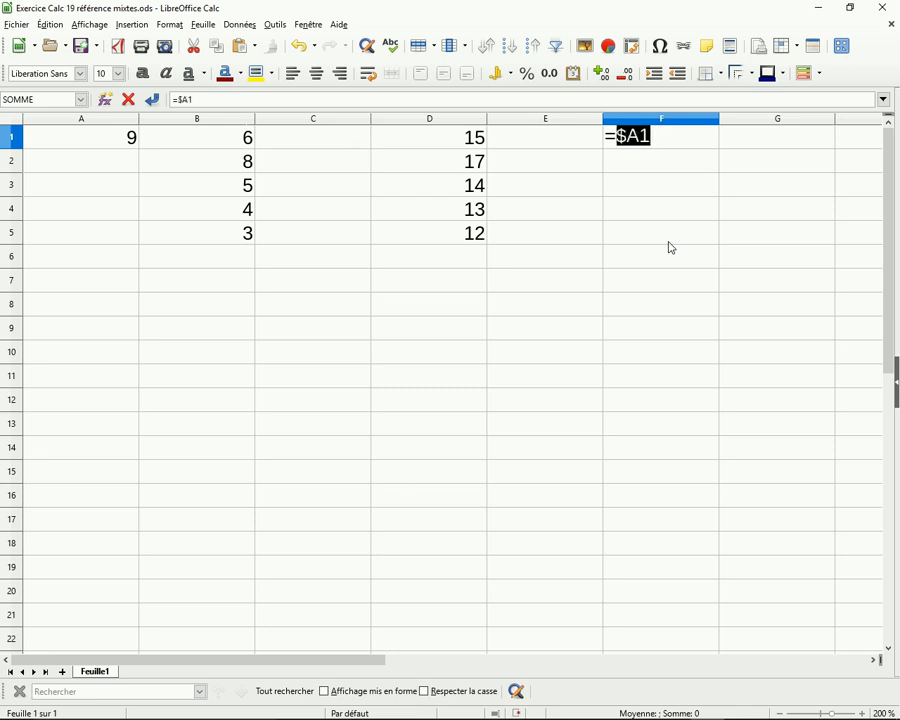
{"action": "type", "text": "+"}
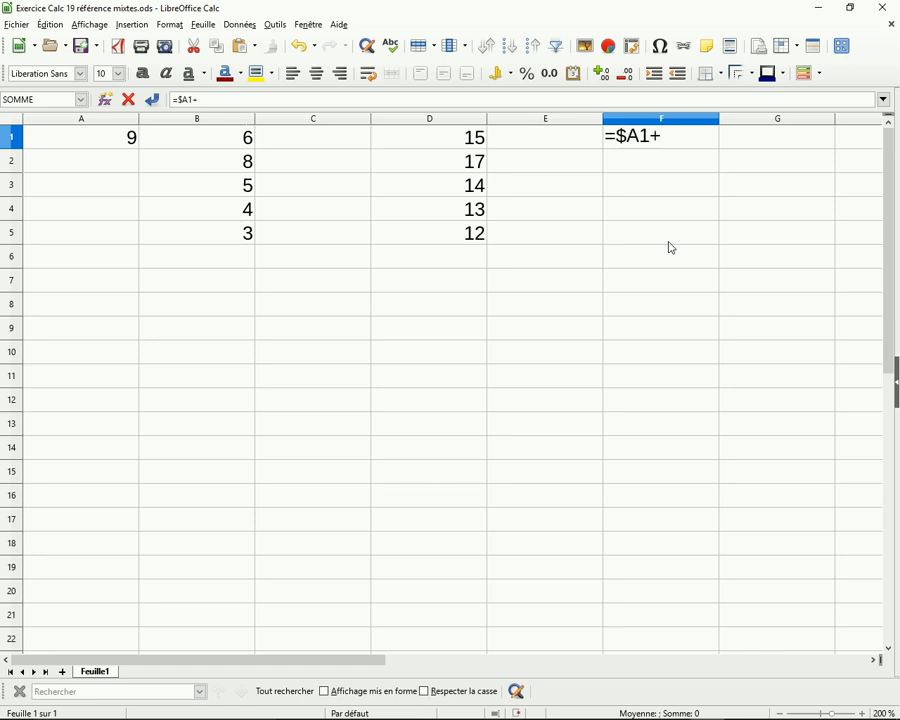
{"action": "left_click", "coordinate": [234, 145]}
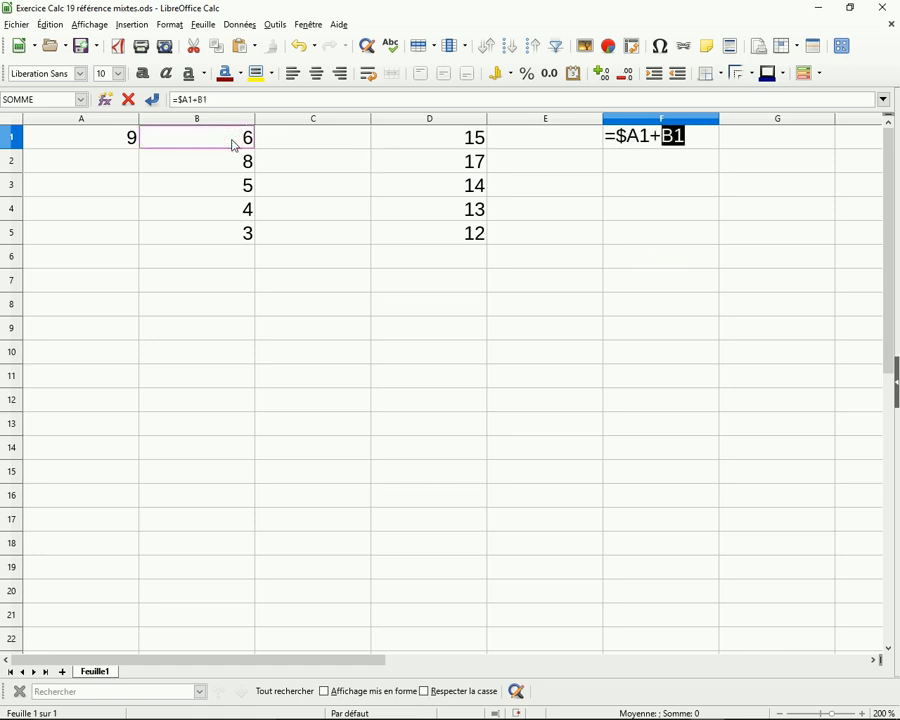
{"action": "key", "text": "Return"}
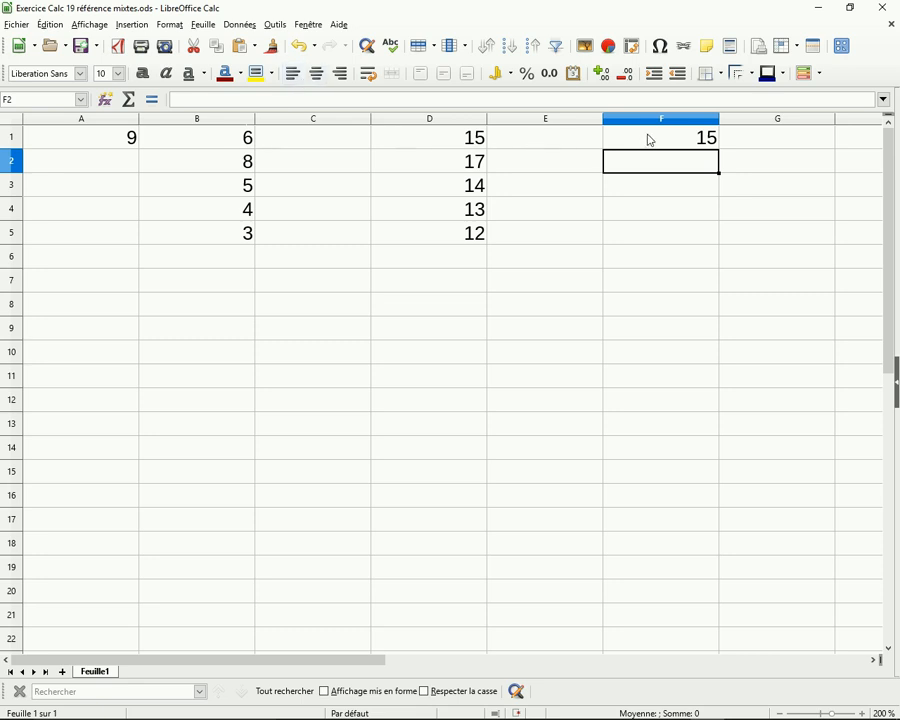
Step: Fill the formula in F1 down to F5
{"action": "left_click", "coordinate": [648, 138]}
{"action": "left_click_drag", "start_coordinate": [717, 149], "coordinate": [718, 240]}
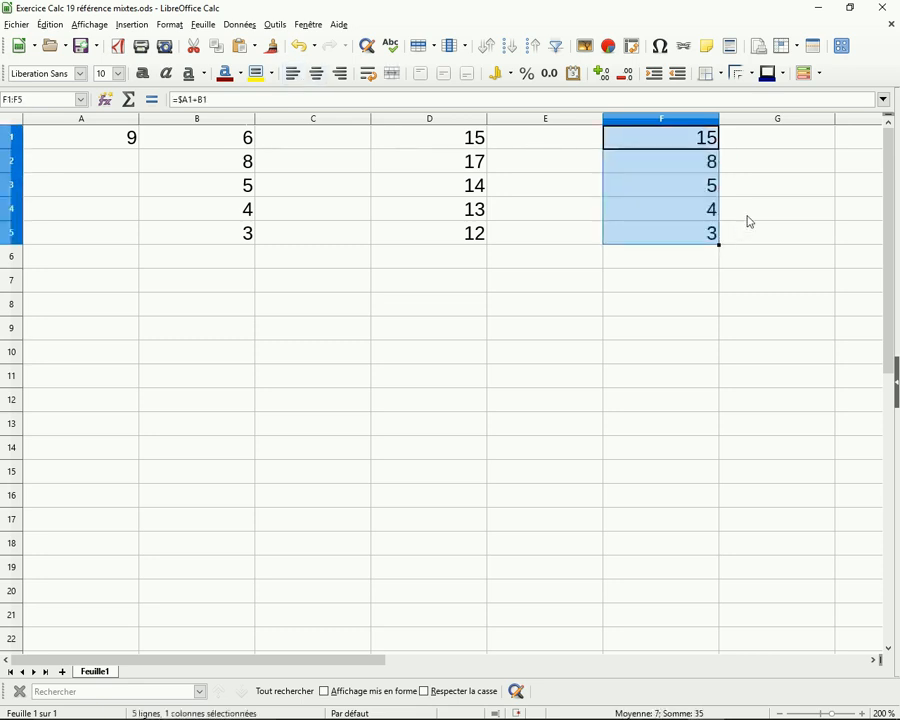
{"action": "left_click", "coordinate": [776, 162]}
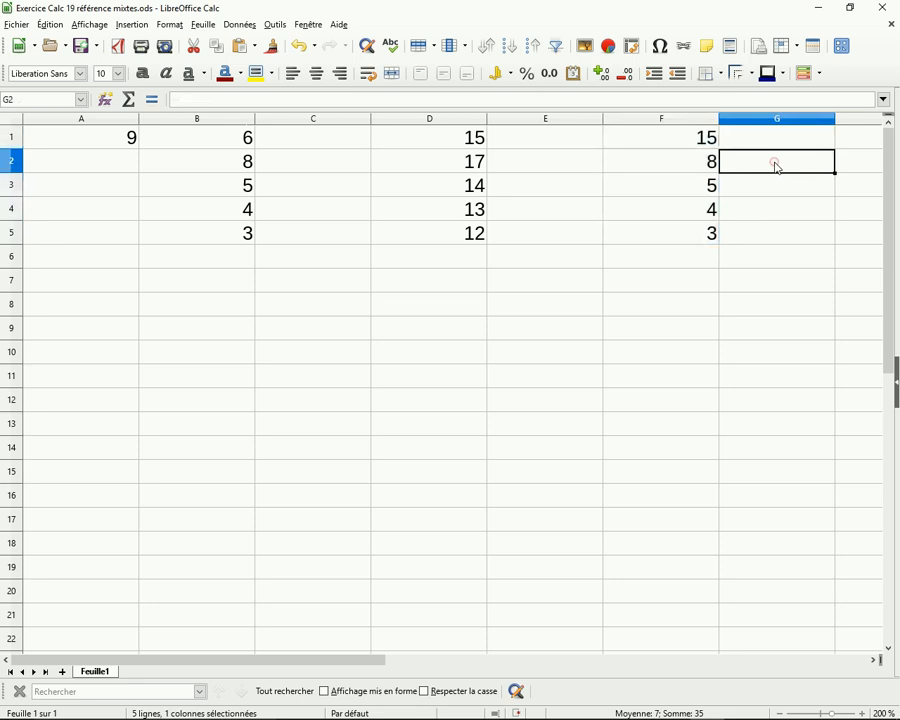
Step: Examine the copied formulas in F2 to F5 and the column A cells A2 to A5 they refer to
{"action": "left_click", "coordinate": [667, 171]}
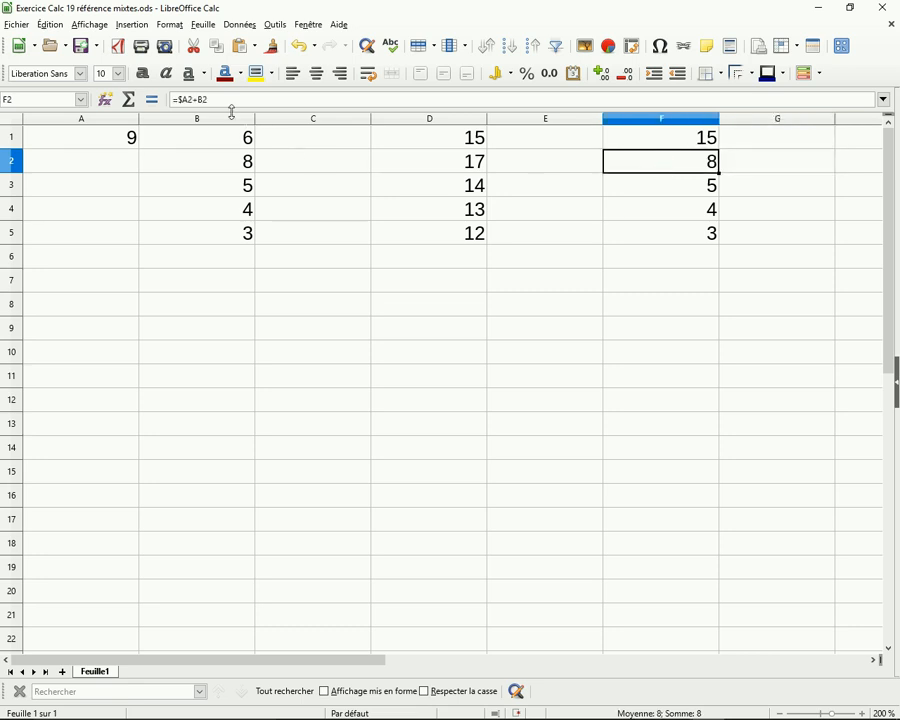
{"action": "left_click", "coordinate": [688, 190]}
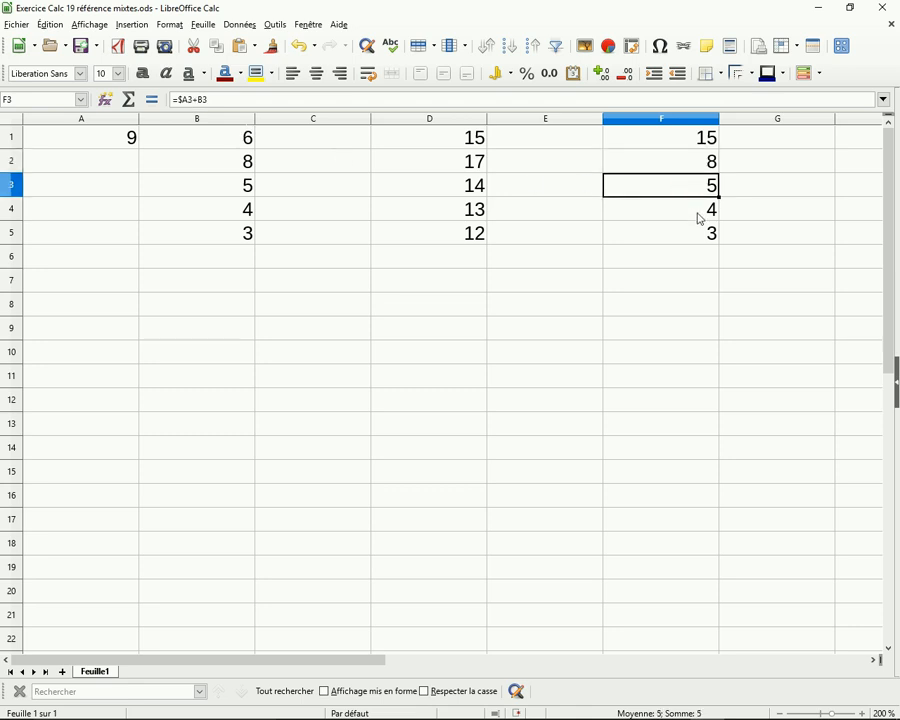
{"action": "left_click", "coordinate": [700, 216]}
{"action": "left_click", "coordinate": [702, 239]}
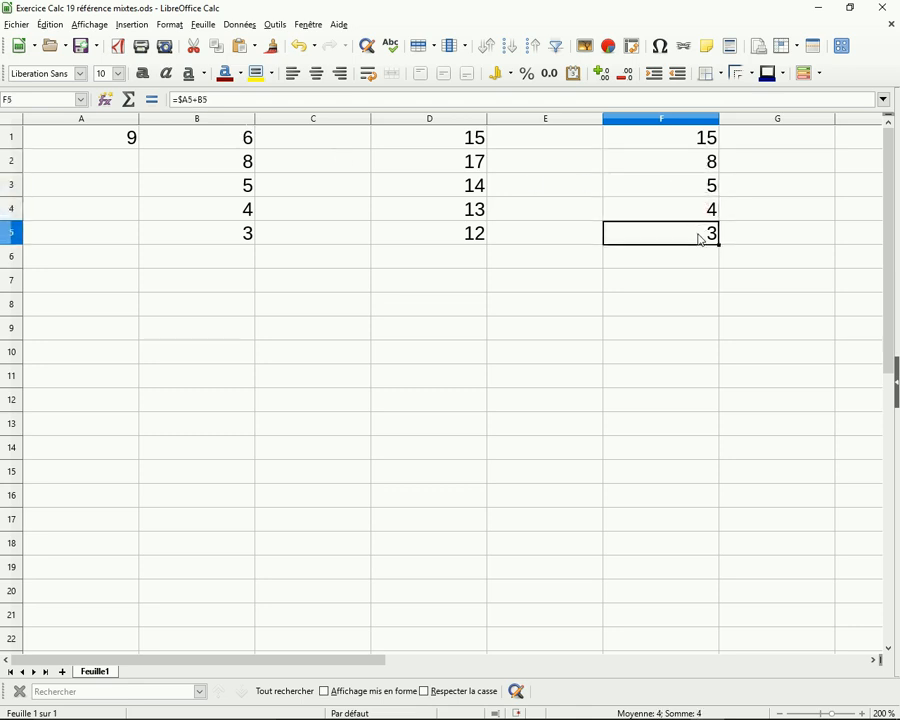
{"action": "left_click", "coordinate": [435, 309]}
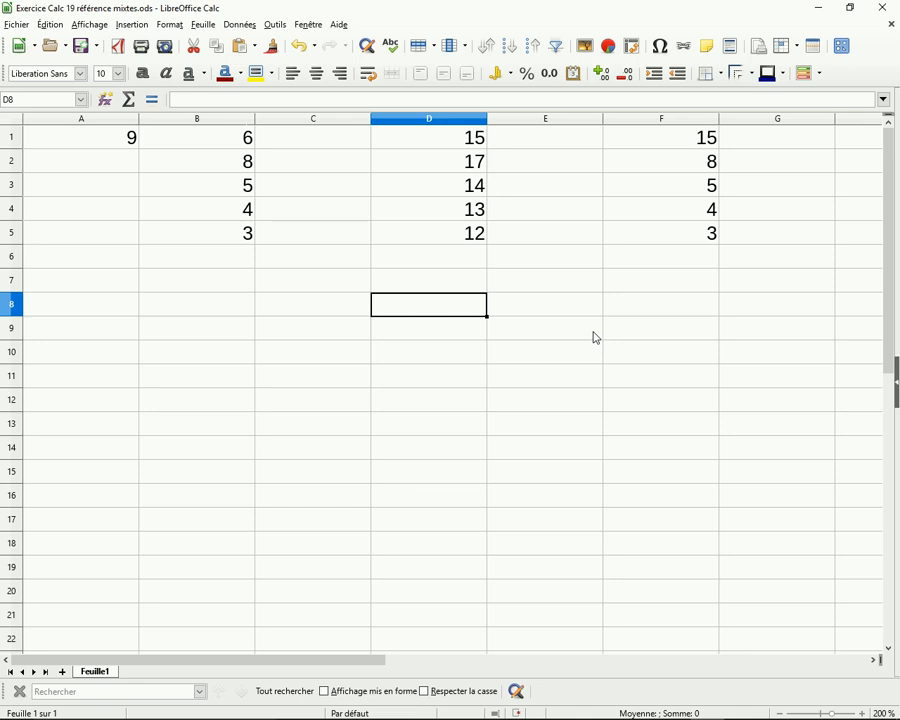
{"action": "left_click", "coordinate": [110, 167]}
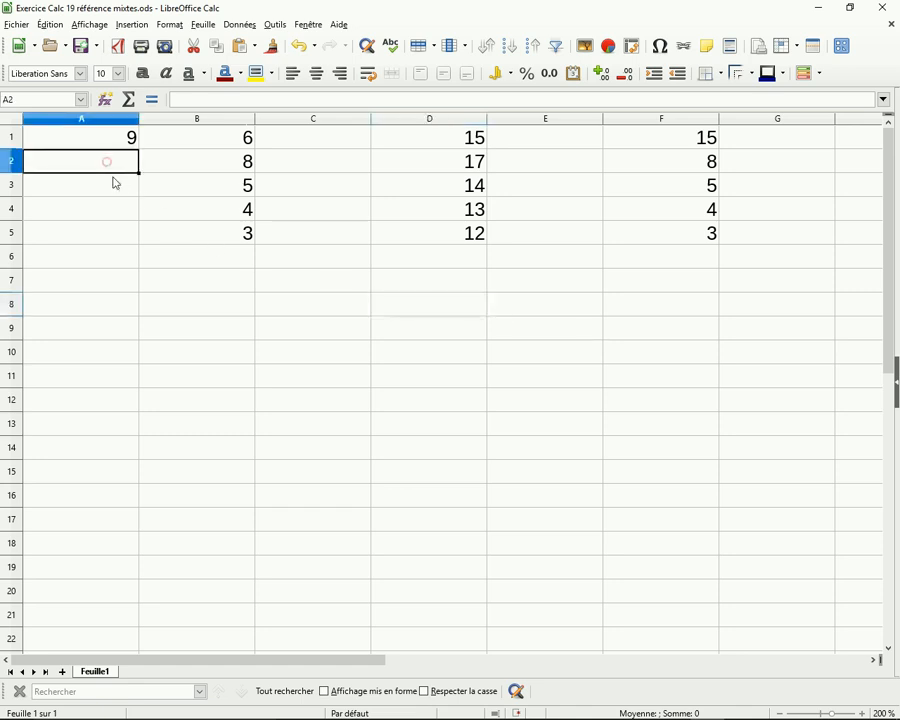
{"action": "left_click", "coordinate": [115, 187]}
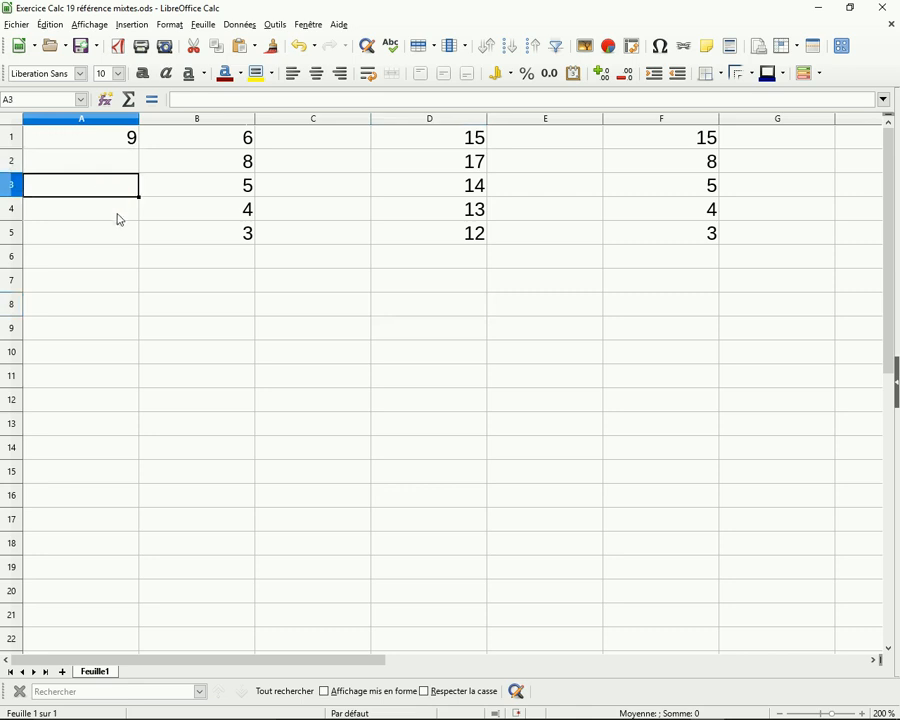
{"action": "left_click", "coordinate": [116, 211]}
{"action": "left_click", "coordinate": [124, 237]}
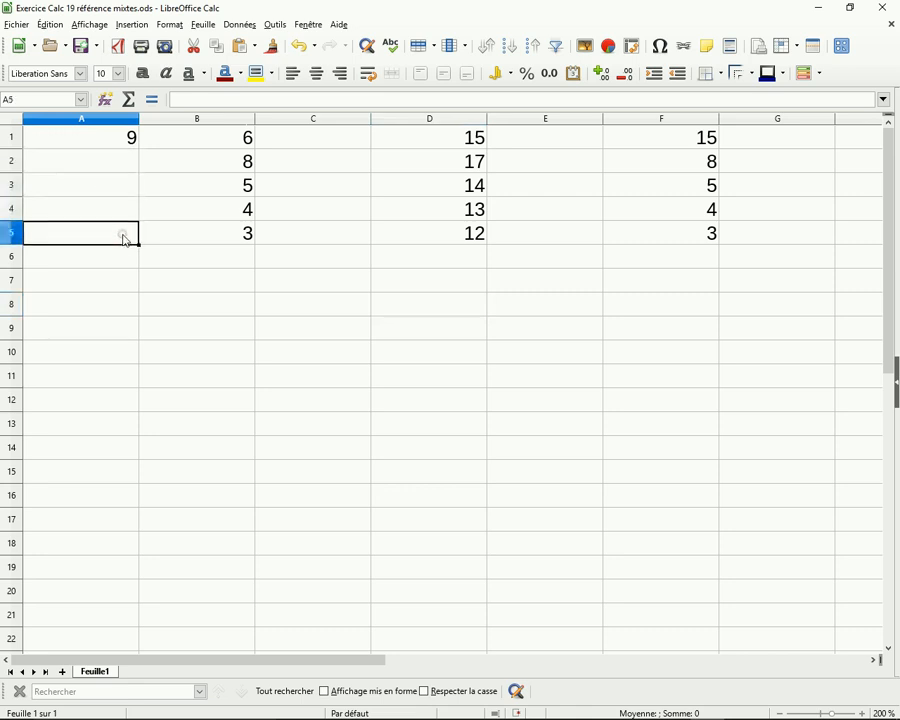
{"action": "left_click", "coordinate": [565, 344]}
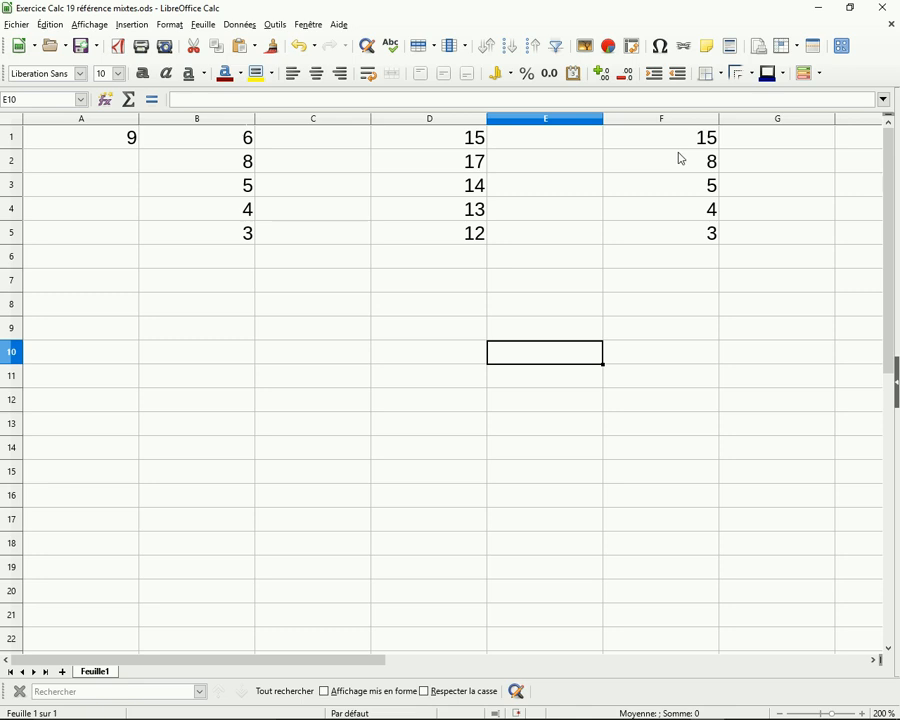
{"action": "left_click", "coordinate": [451, 306]}
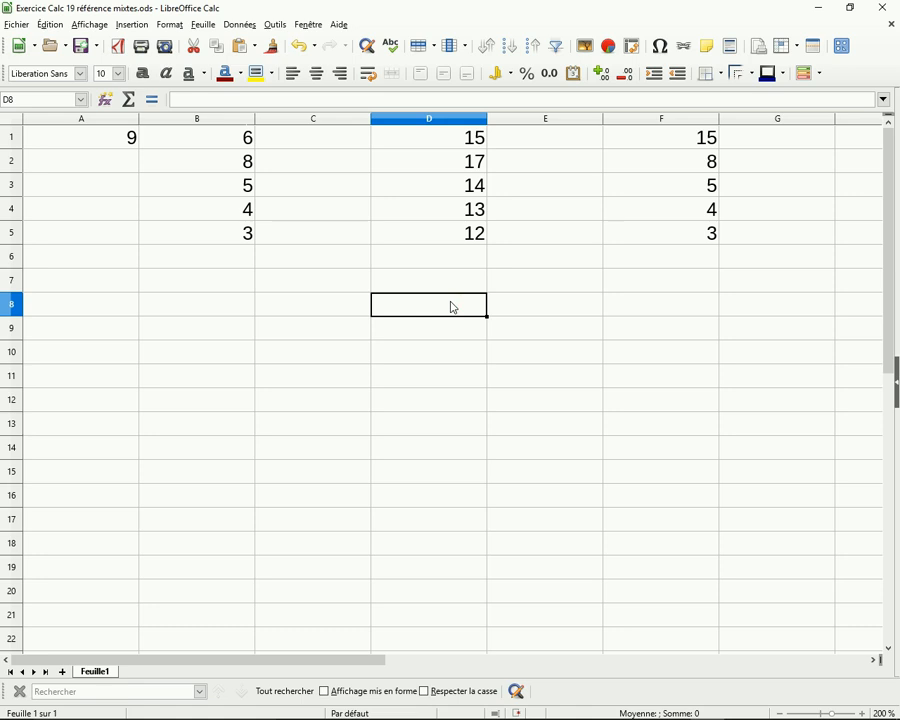